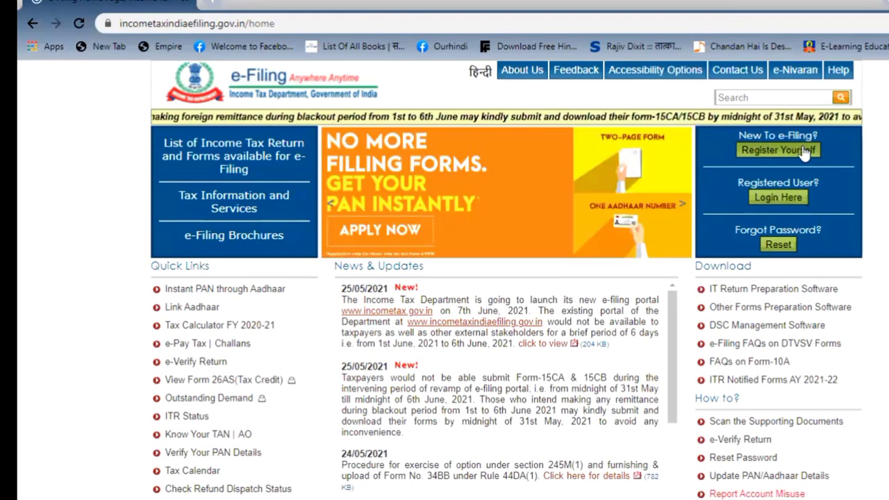
# On the e-Filing login page, enter the User ID and password, then type the captcha and correct its typos.
pyautogui.click(787, 198)
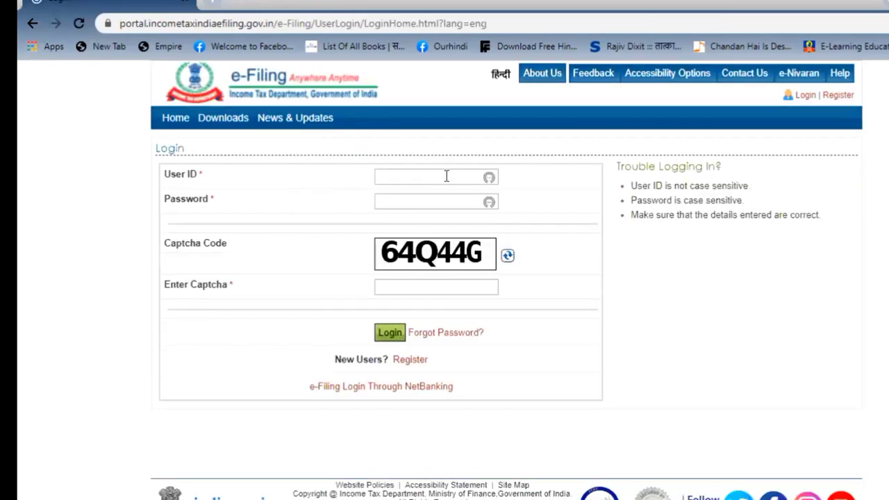
pyautogui.click(442, 177)
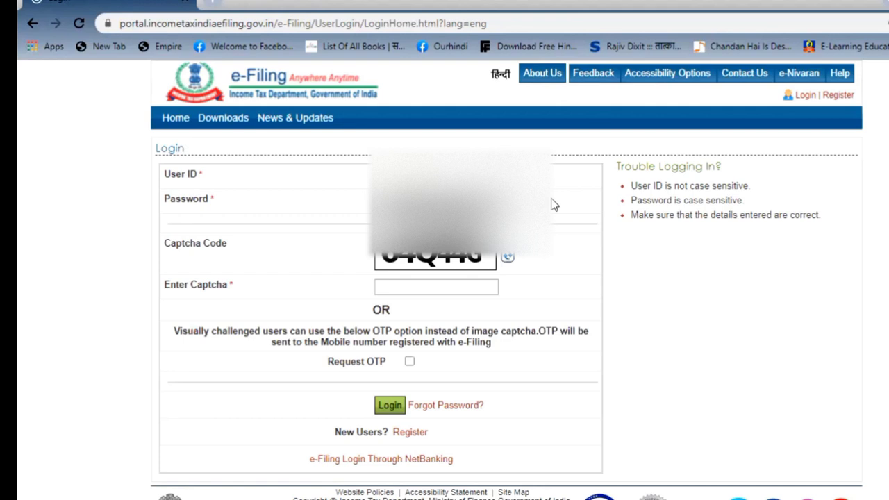
pyautogui.press('Tab')
pyautogui.write('64')
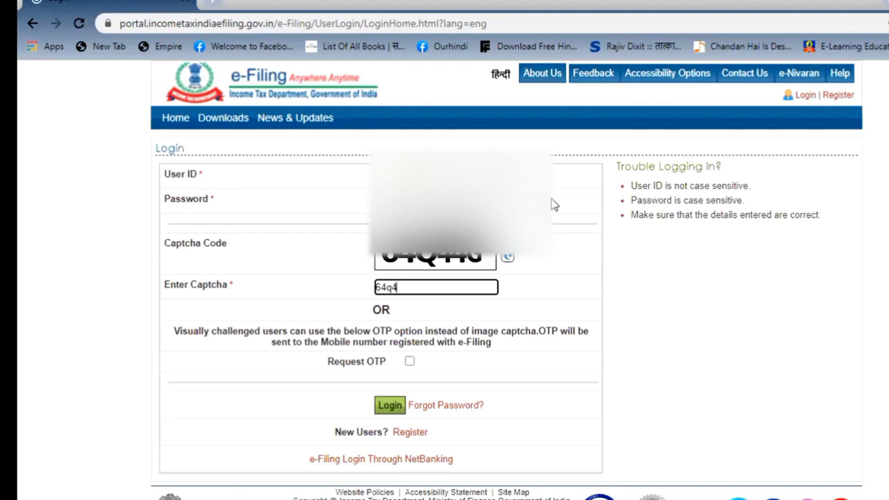
pyautogui.press('BackSpace')
pyautogui.press('BackSpace')
# Log in, then go to My Account > View Form 26AS (Tax Credit) and confirm the TRACES redirect.
pyautogui.click(387, 406)
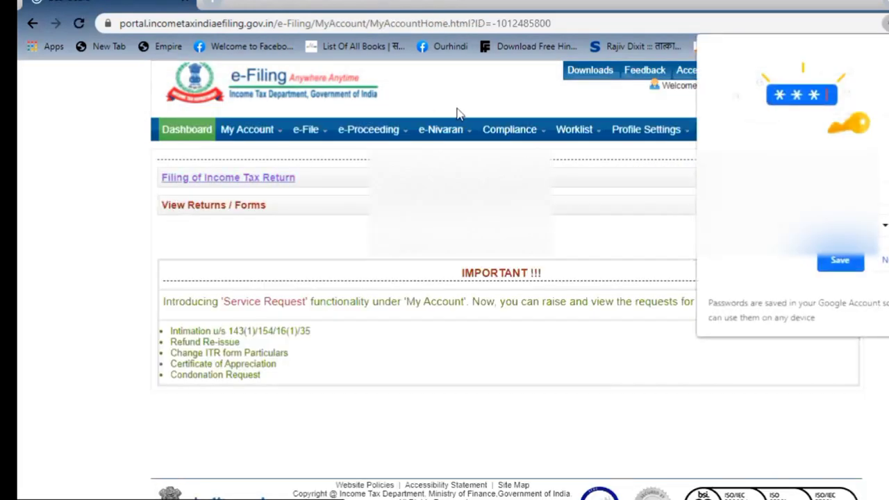
pyautogui.click(636, 184)
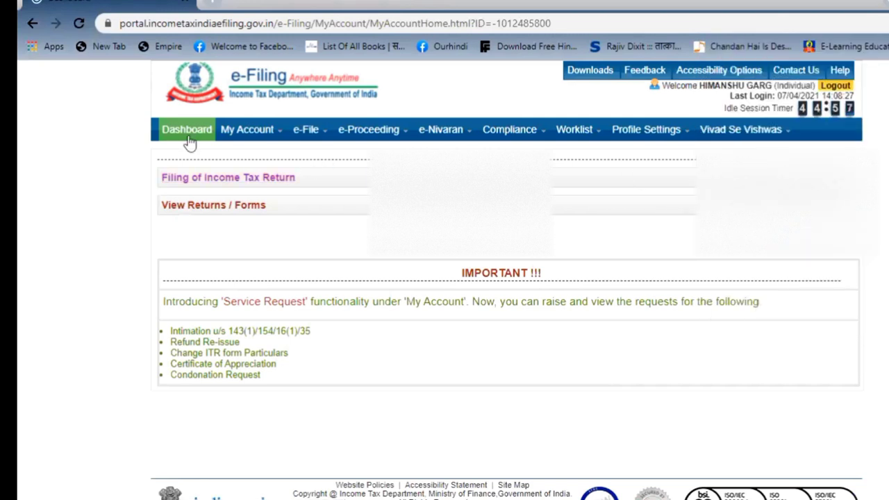
pyautogui.moveTo(267, 132)
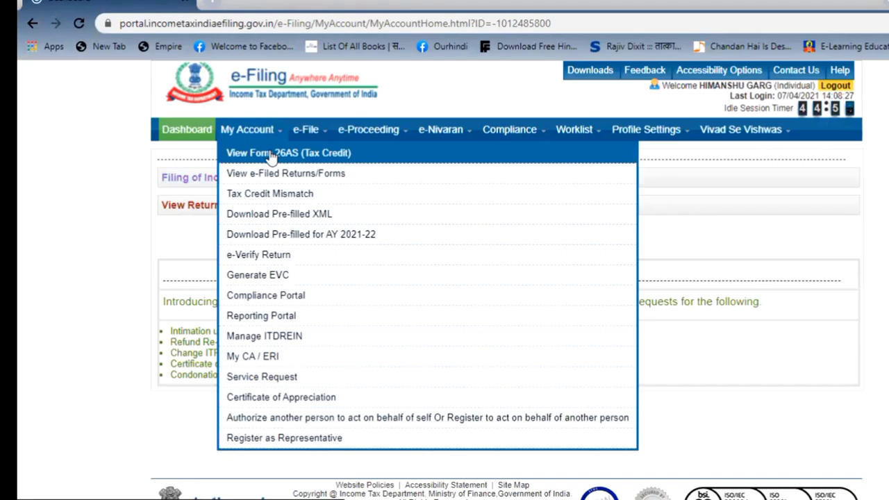
pyautogui.click(271, 155)
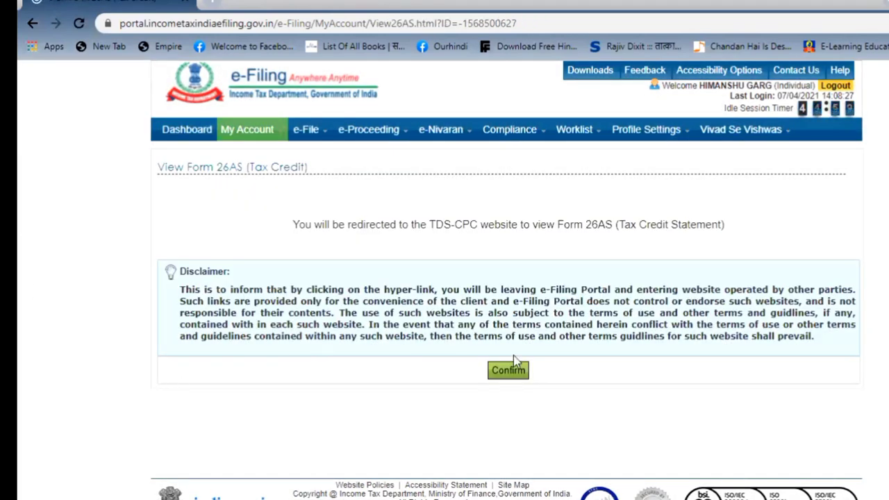
pyautogui.click(509, 372)
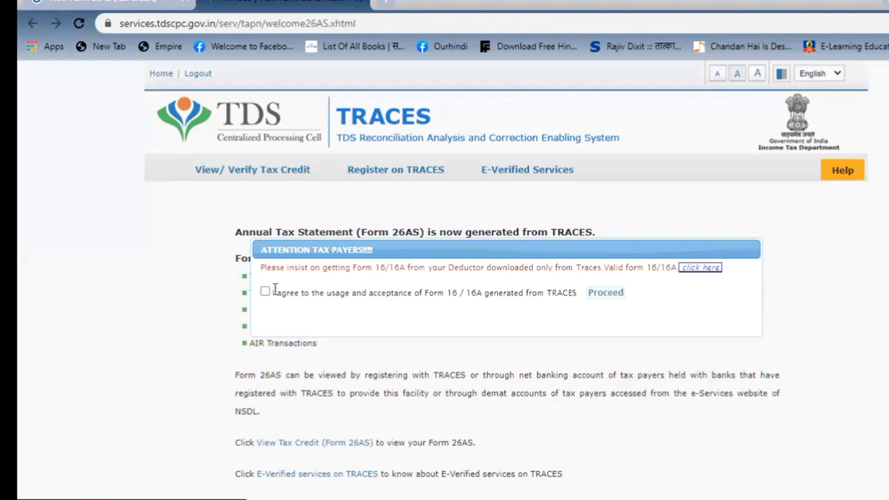
# Accept the Form 16/16A agreement, proceed, and go to View Tax Credit (Form 26AS).
pyautogui.click(265, 292)
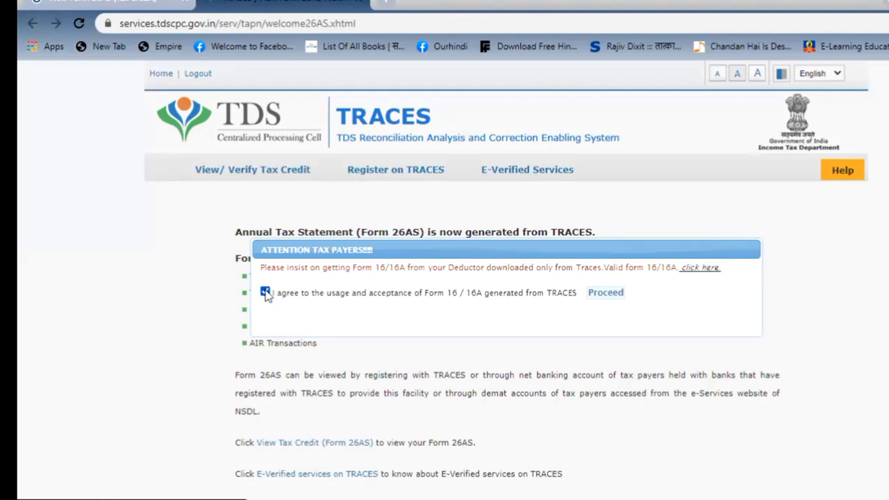
pyautogui.click(610, 294)
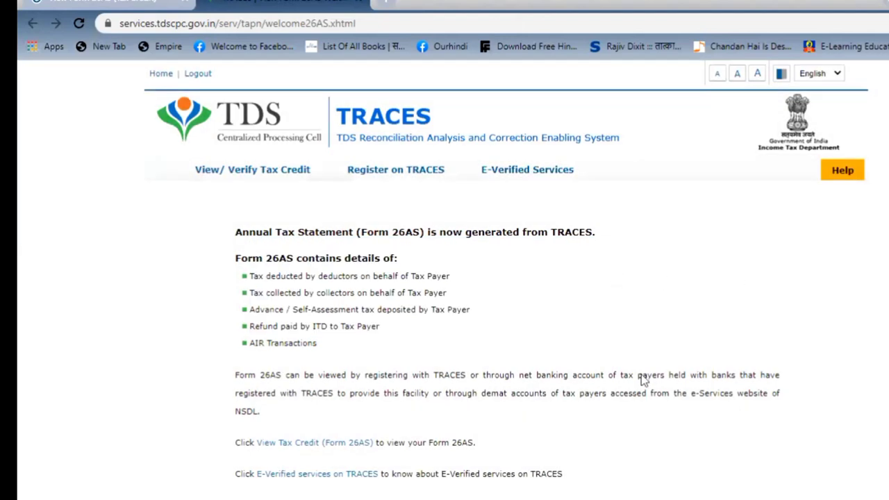
pyautogui.click(292, 445)
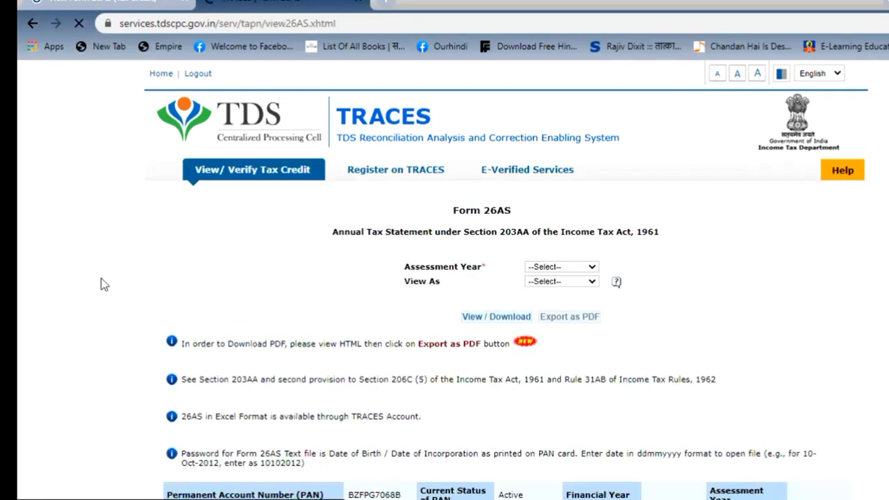
# View the Form 26AS for assessment year 2021-22 in HTML format.
pyautogui.click(565, 268)
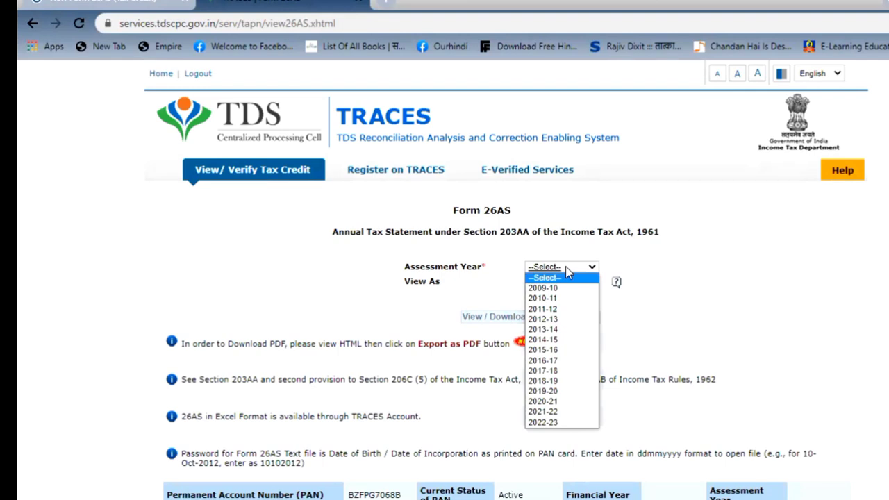
pyautogui.click(534, 413)
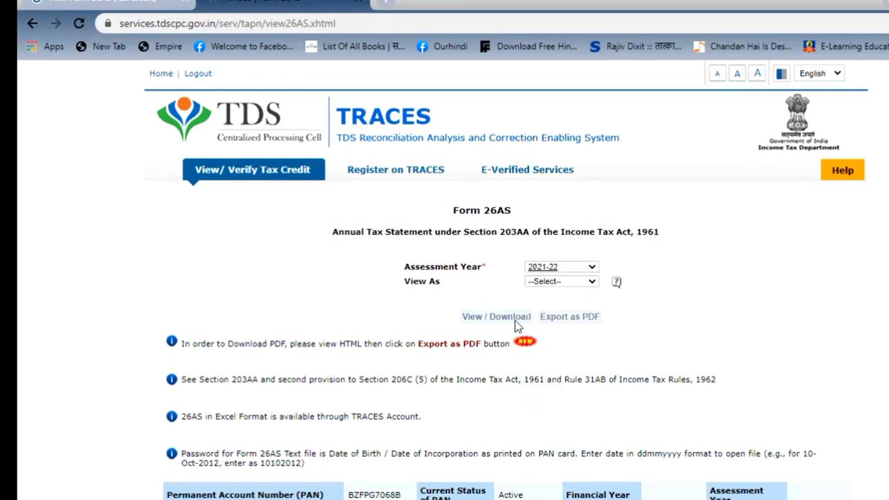
pyautogui.click(578, 284)
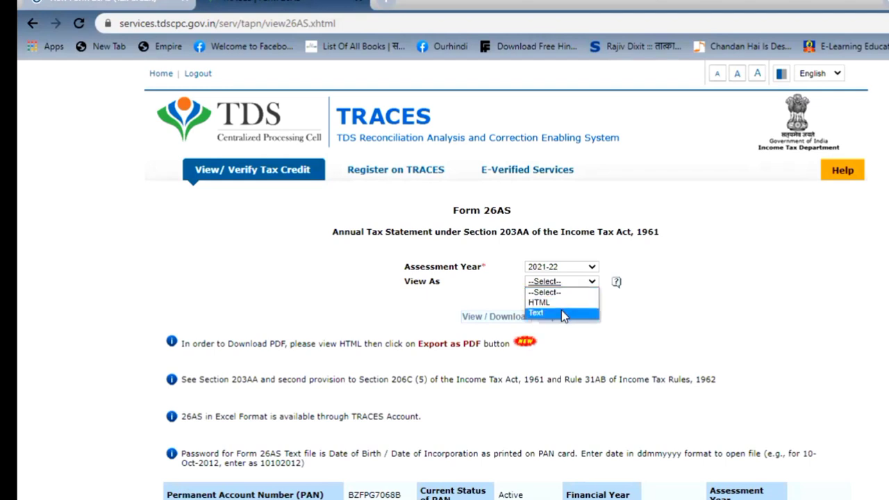
pyautogui.click(563, 314)
pyautogui.click(571, 288)
pyautogui.click(556, 301)
pyautogui.click(520, 318)
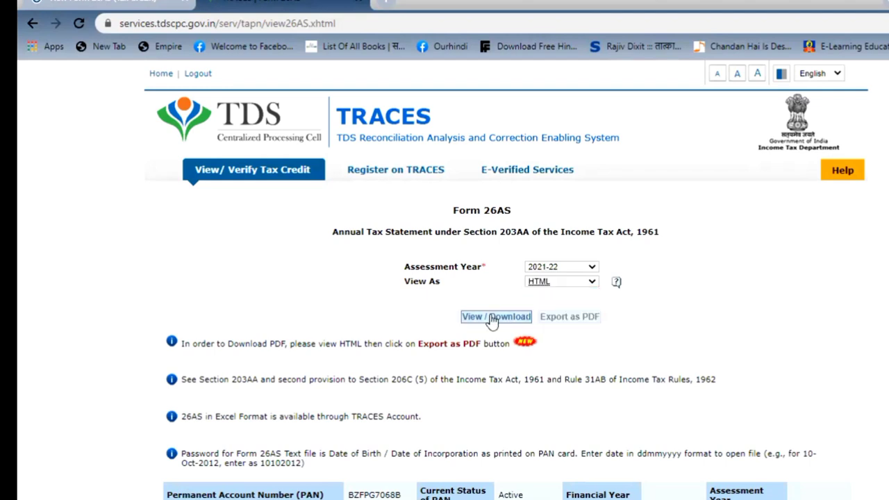
# Export the 2021-22 Form 26AS as a PDF and open the downloaded file.
pyautogui.click(492, 318)
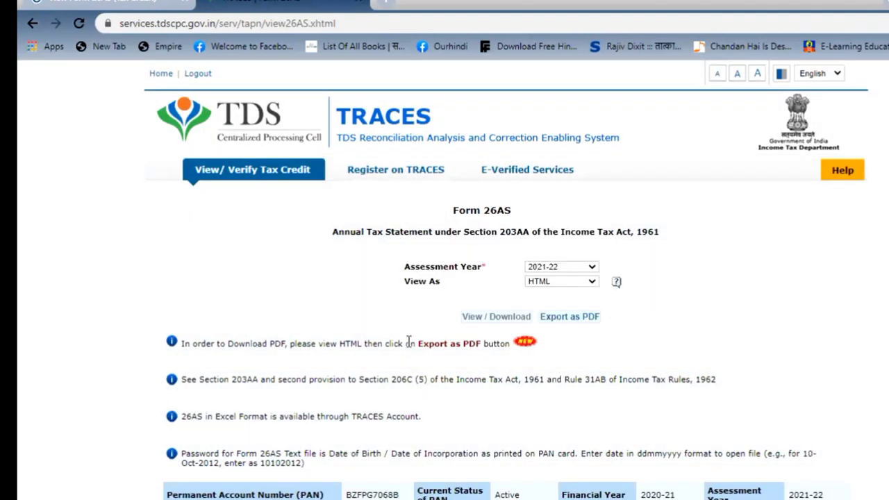
pyautogui.click(570, 318)
pyautogui.click(327, 318)
pyautogui.click(548, 316)
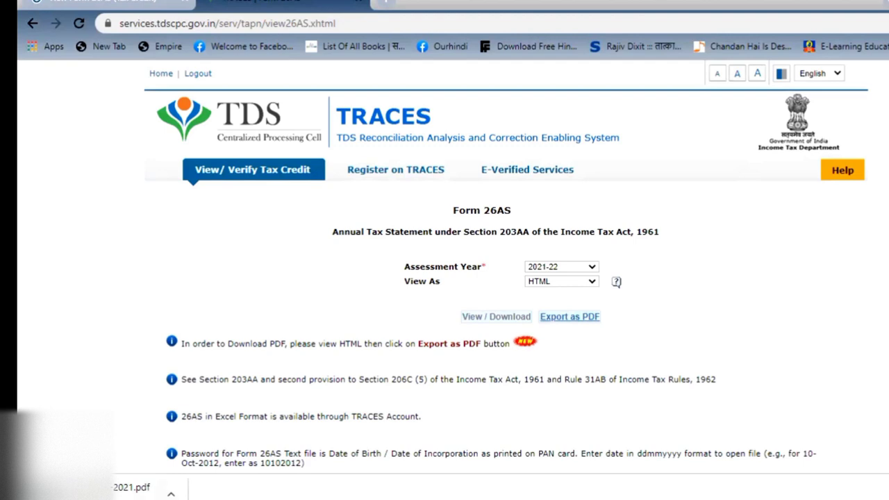
pyautogui.click(132, 487)
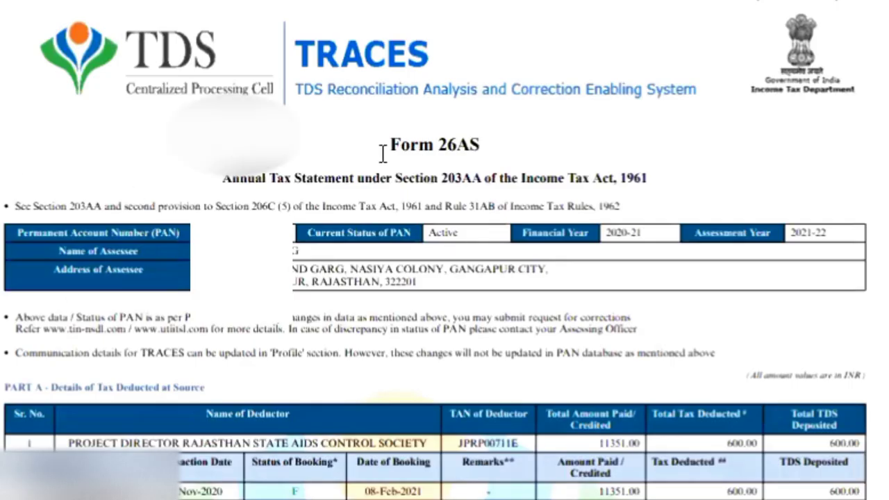
# Select the 600.00 Total Tax Deducted value in Part A of the PDF.
pyautogui.scroll(-3, 346, 298)
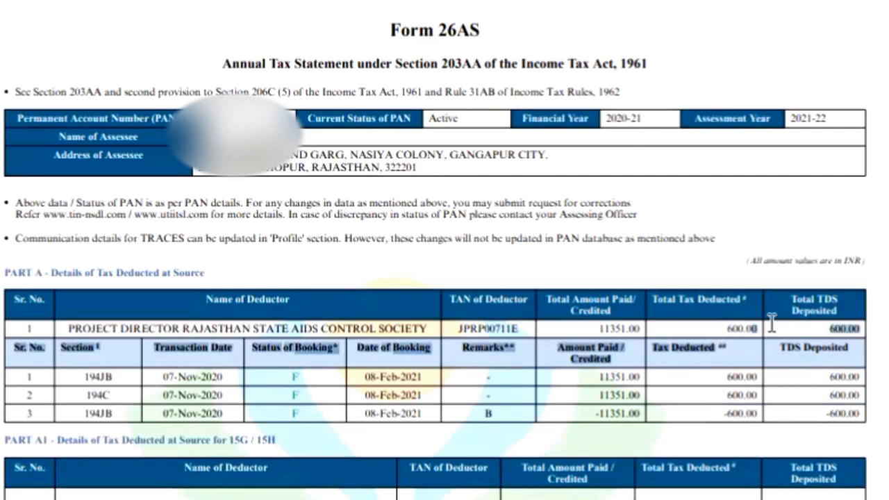
pyautogui.moveTo(718, 328); pyautogui.dragTo(761, 328)
pyautogui.click(725, 328)
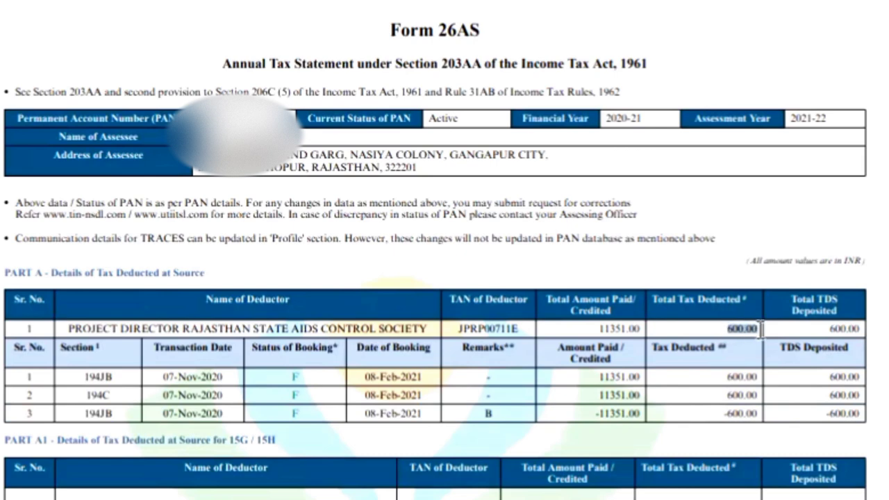
pyautogui.click(702, 334)
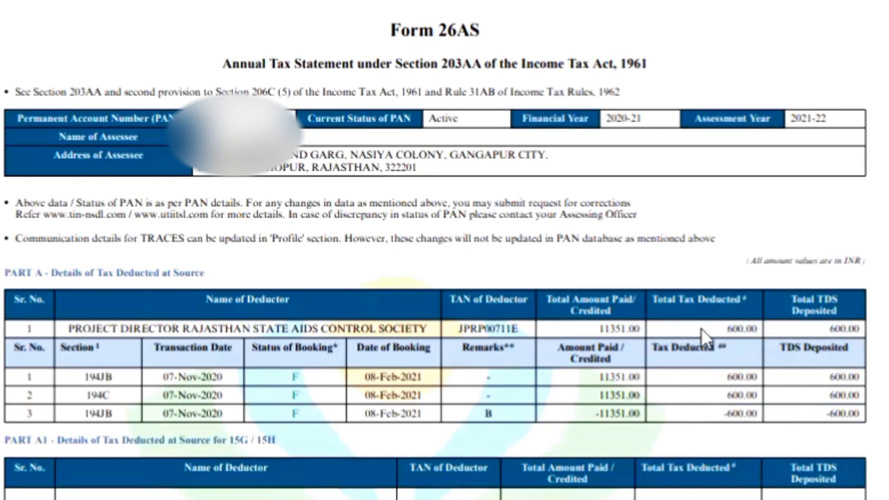
# Scroll through Parts A1 to E, which show no transactions, then back up.
pyautogui.scroll(-3, 688, 292)
pyautogui.moveTo(725, 99); pyautogui.dragTo(764, 102)
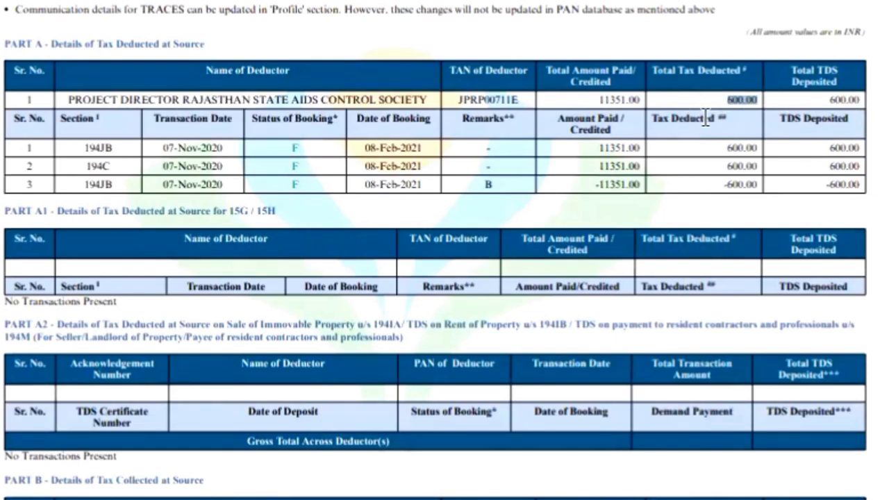
pyautogui.scroll(-2, 704, 159)
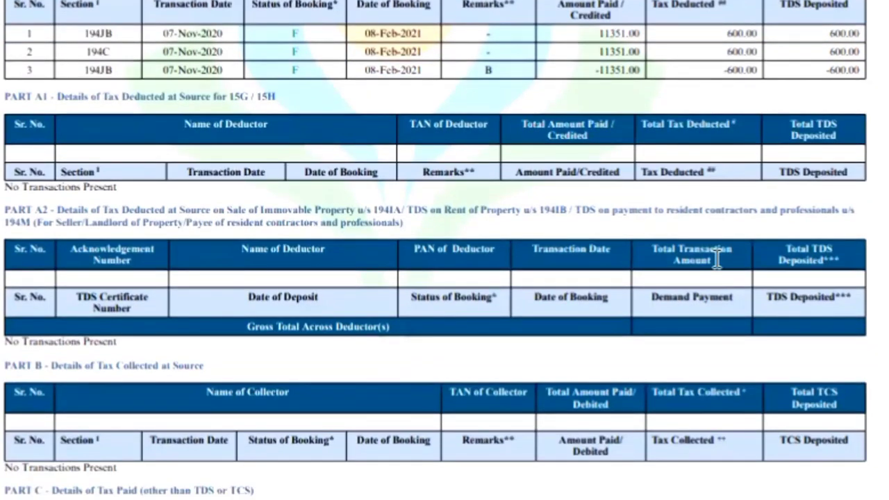
pyautogui.scroll(-2, 507, 164)
pyautogui.scroll(-5, 513, 263)
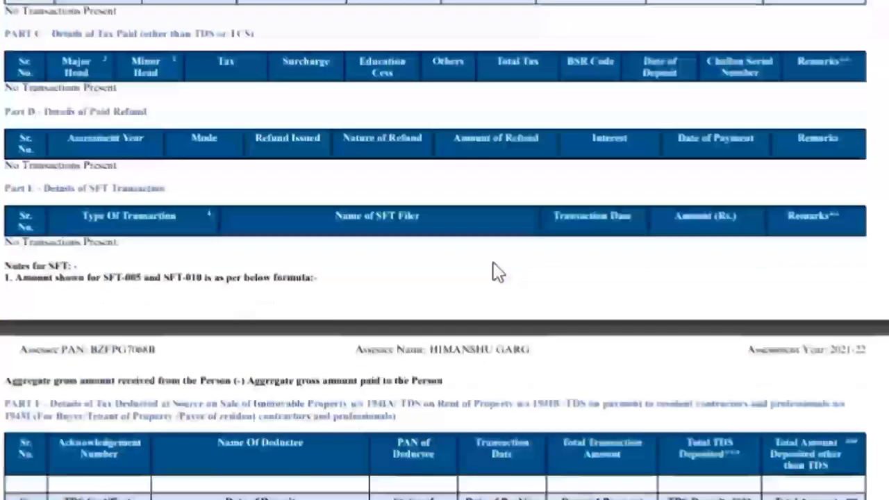
pyautogui.scroll(12, 377, 248)
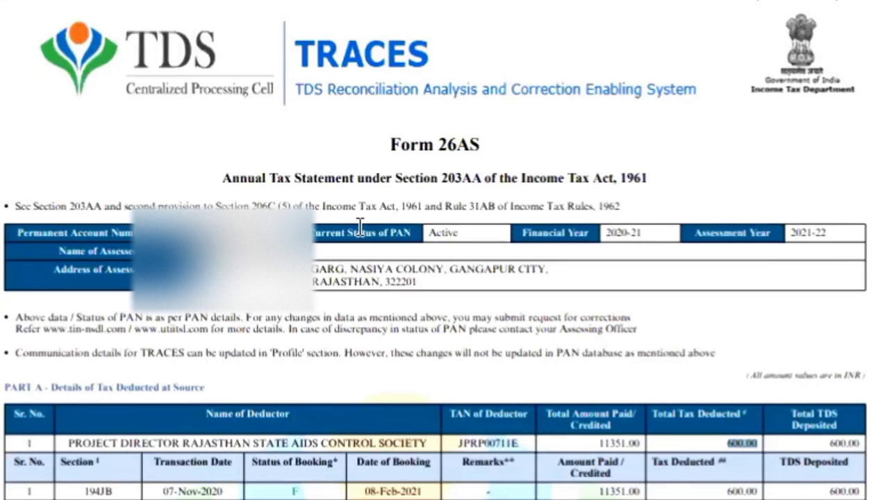
# Select the 11351.00 amount, the first deductor row, and the 600.00 deducted and deposited totals.
pyautogui.scroll(-3, 359, 229)
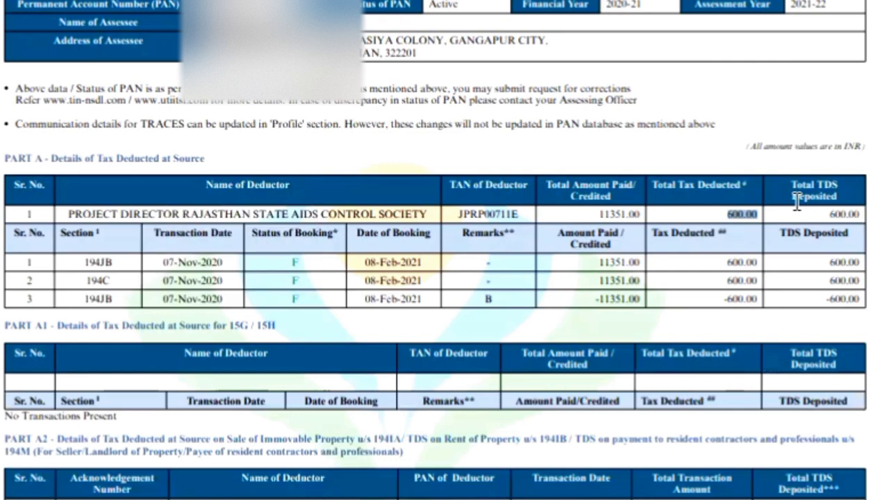
pyautogui.moveTo(593, 214); pyautogui.dragTo(677, 218)
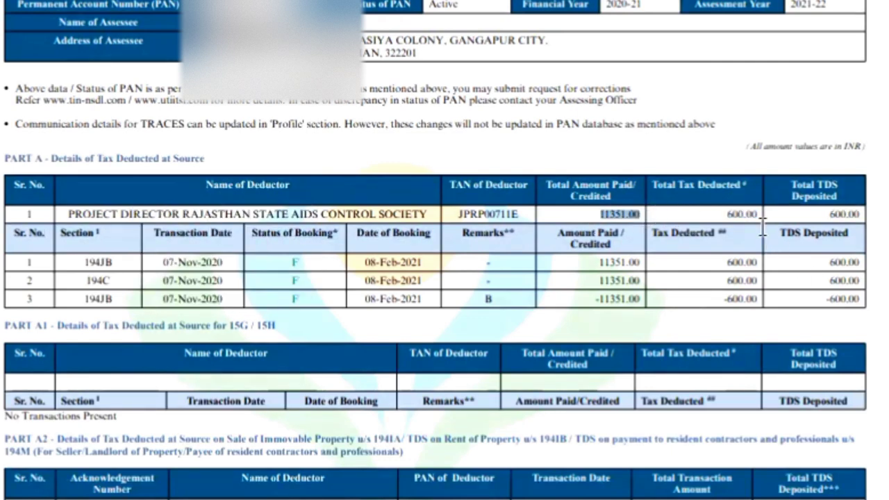
pyautogui.click(738, 217)
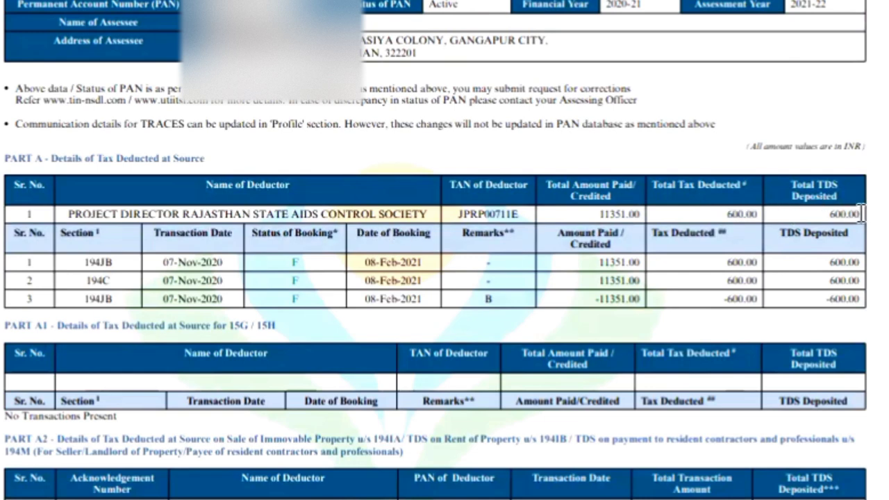
pyautogui.moveTo(824, 206); pyautogui.dragTo(762, 220)
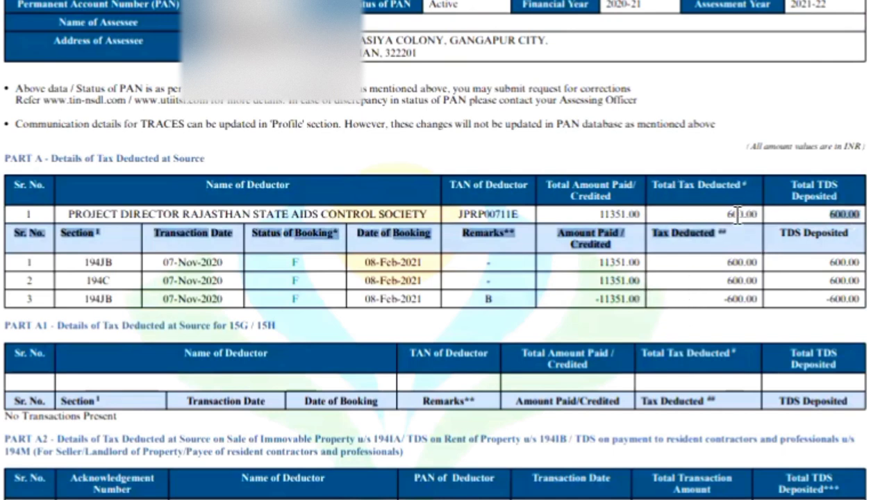
pyautogui.moveTo(738, 213); pyautogui.dragTo(810, 215)
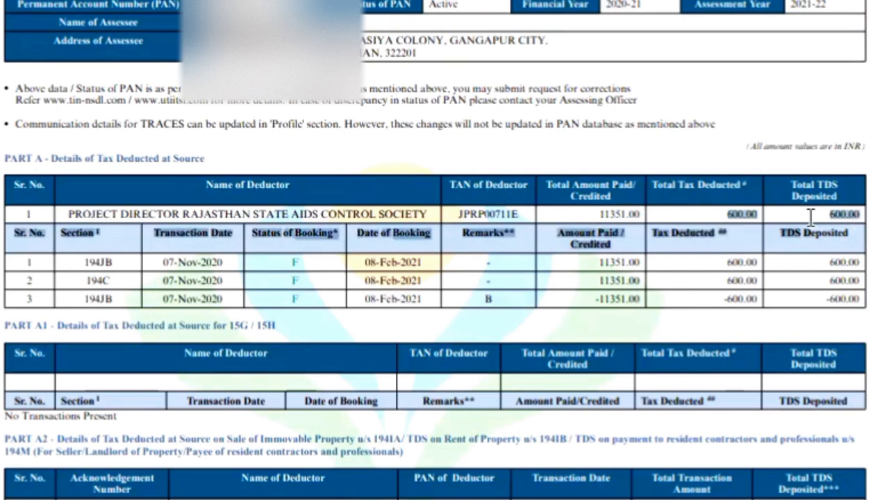